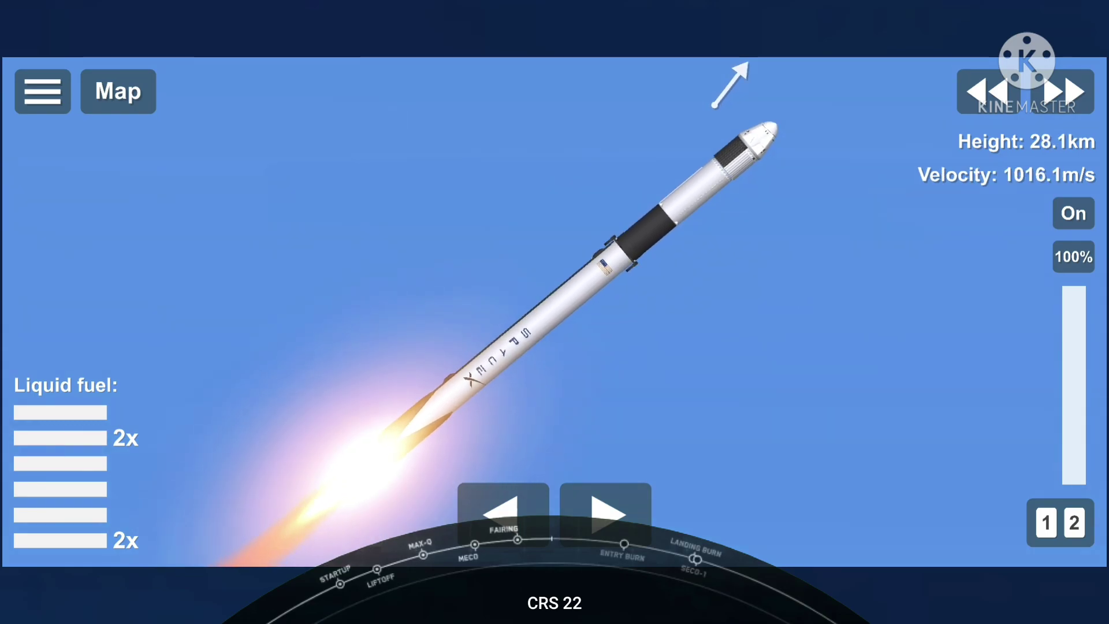
Check the flight path on the map and throttle the engine down to 72%
key("m")
key("m")
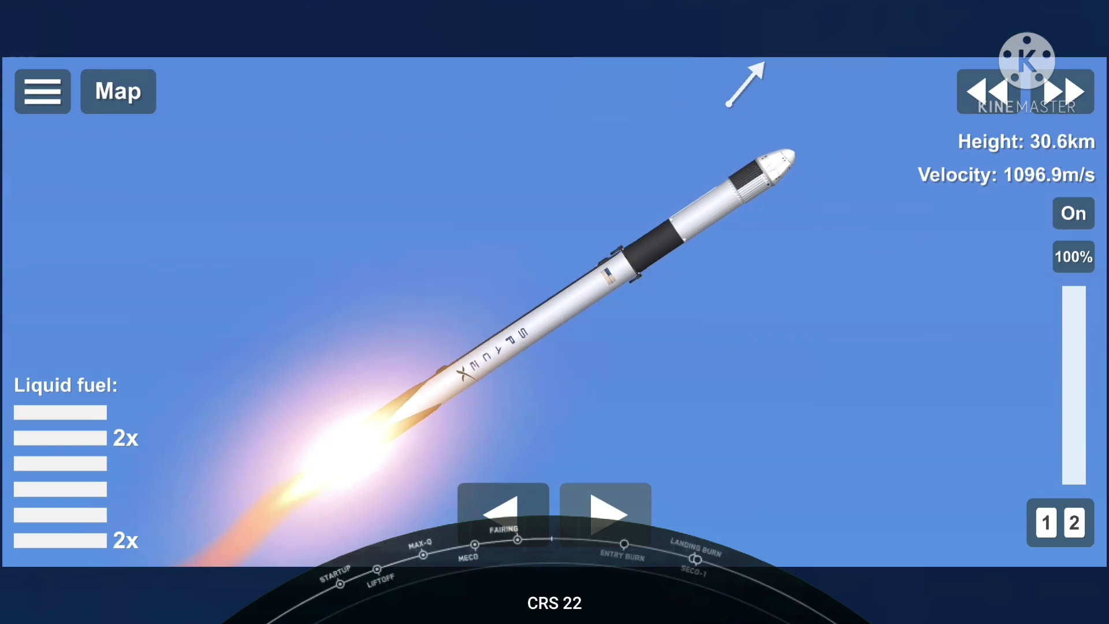
left_click_drag(1073, 290, 1074, 323)
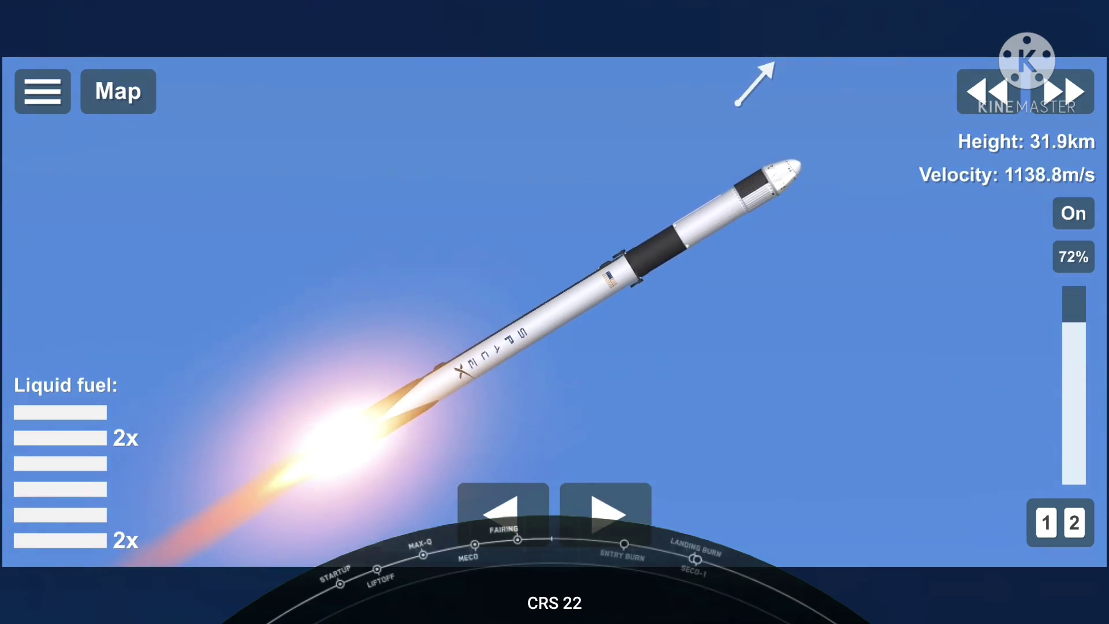
Check the 81 km apoapsis on the map, then return to the rocket view
key("m")
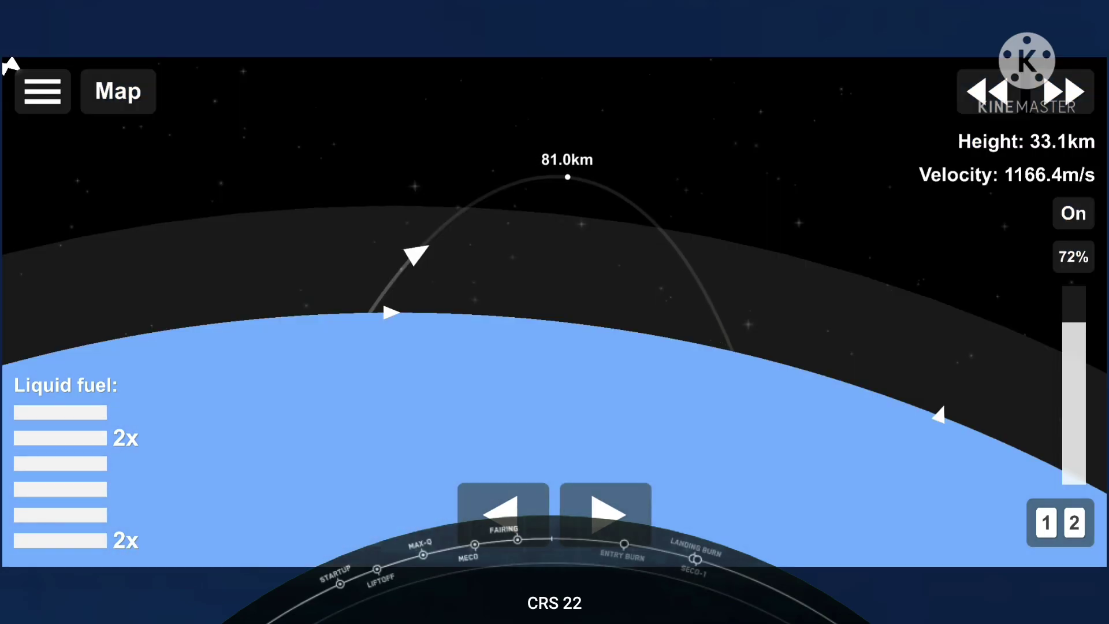
key("m")
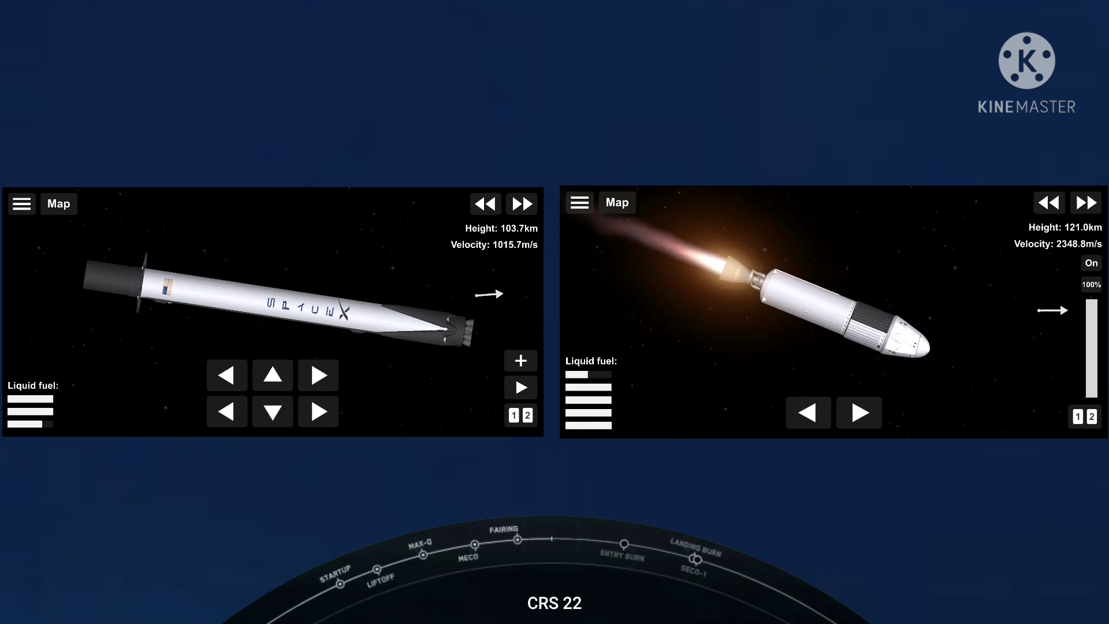
Show the second stage's trajectory on the map
left_click(617, 202)
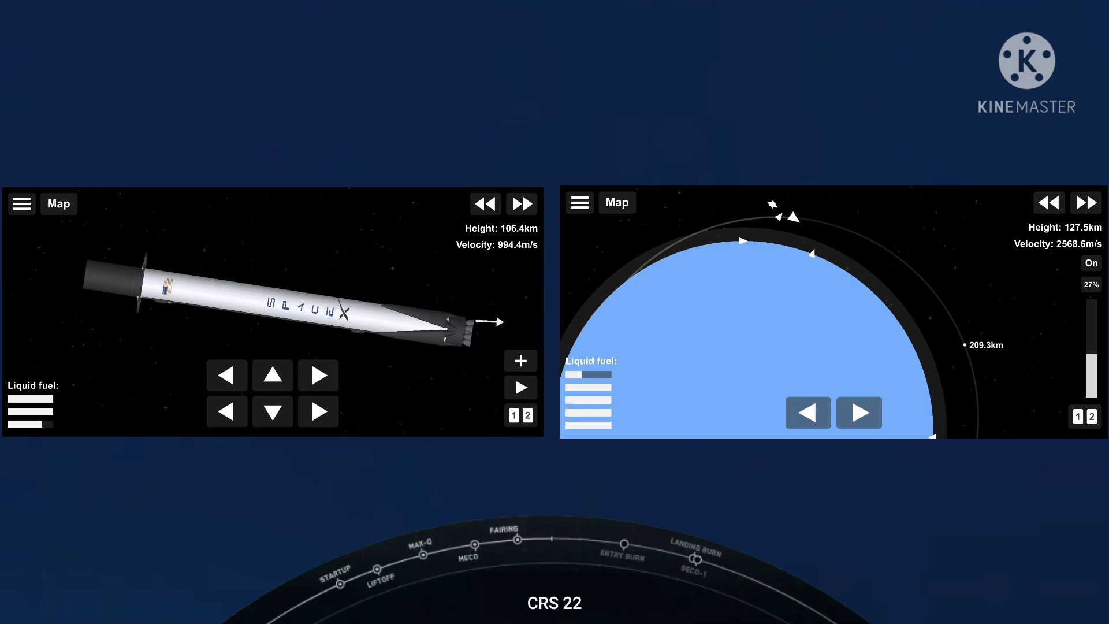
Select the booster icon on the map to bring up its navigation options
left_click(780, 215)
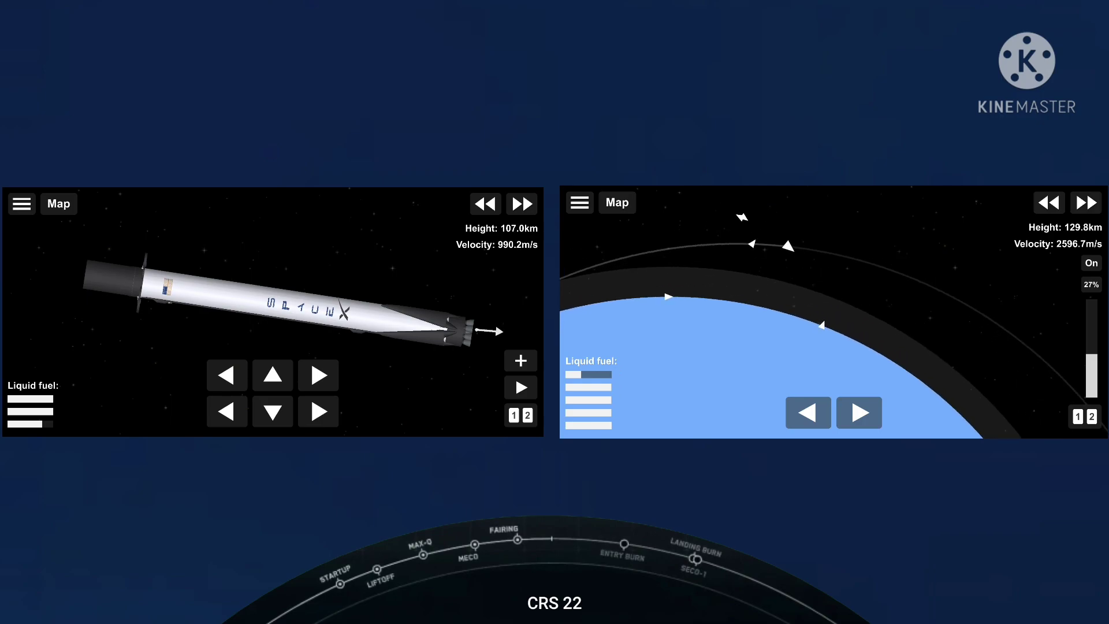
left_click(788, 247)
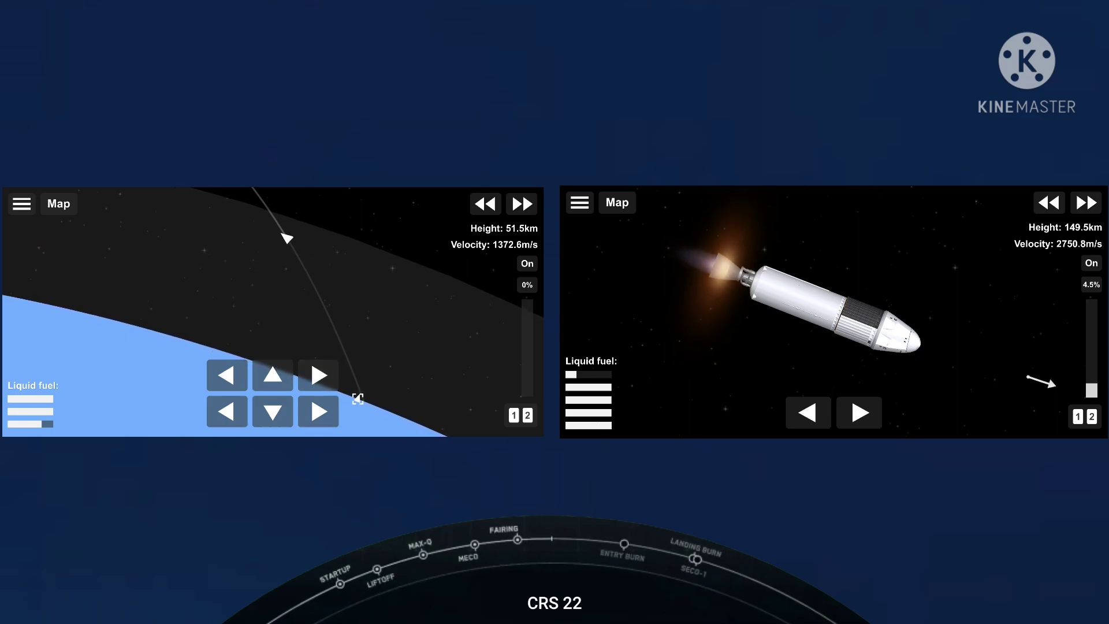
Open the booster's options menu from its marker on the map
left_click(287, 238)
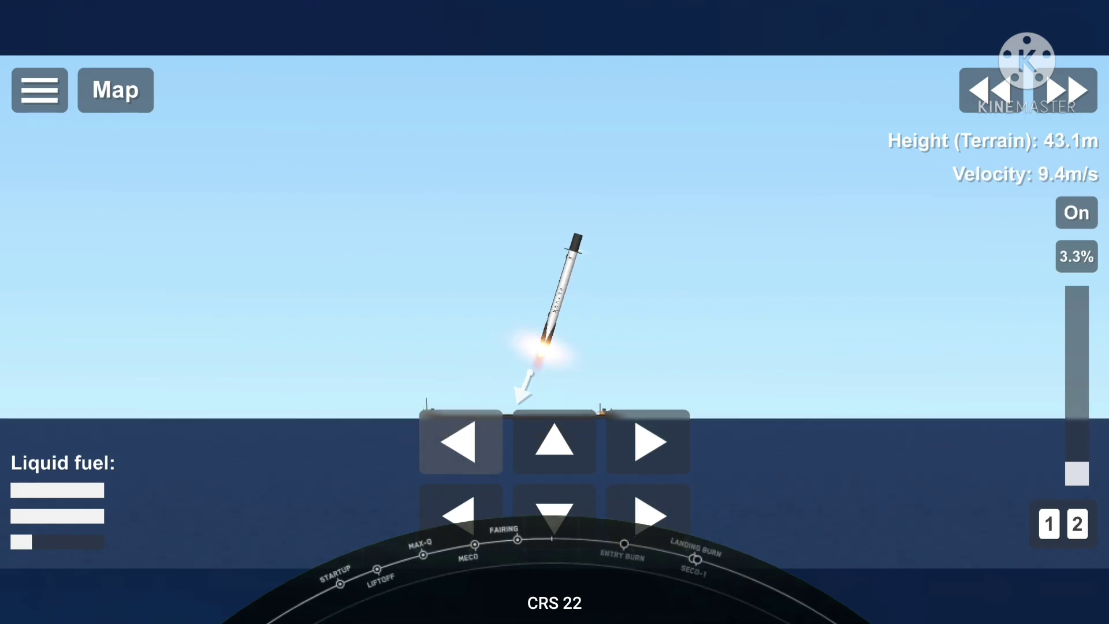
Cut booster throttle to 0% at touchdown while rotating it upright on the drone ship
left_click(648, 443)
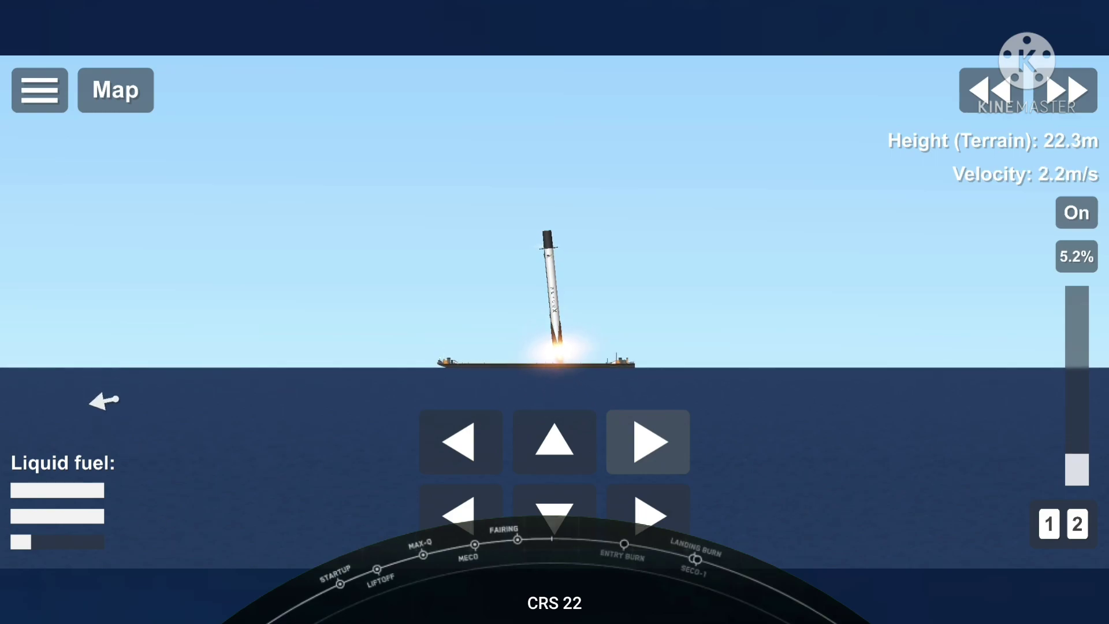
left_click_drag(1077, 412, 1077, 484)
left_click(459, 443)
left_click(648, 442)
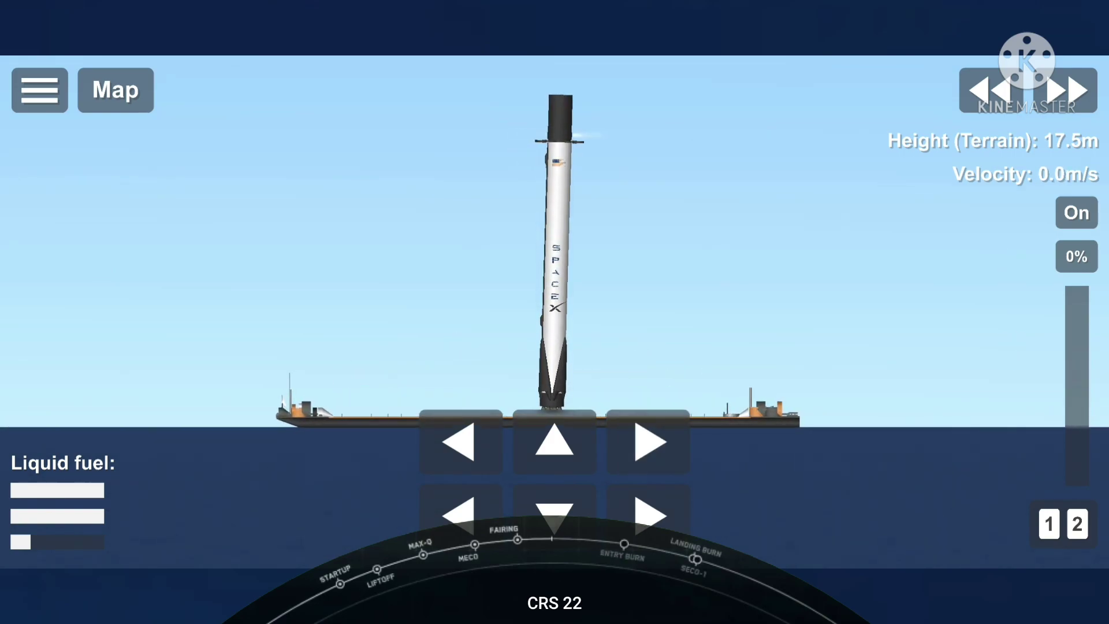
left_click(460, 442)
left_click(648, 443)
left_click(459, 442)
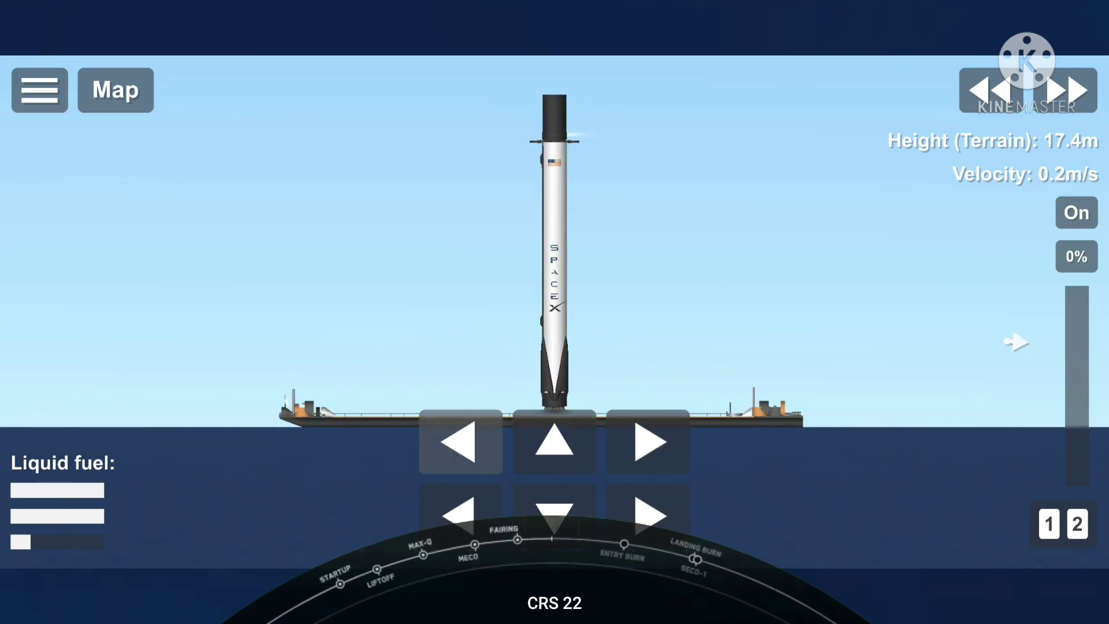
left_click(649, 441)
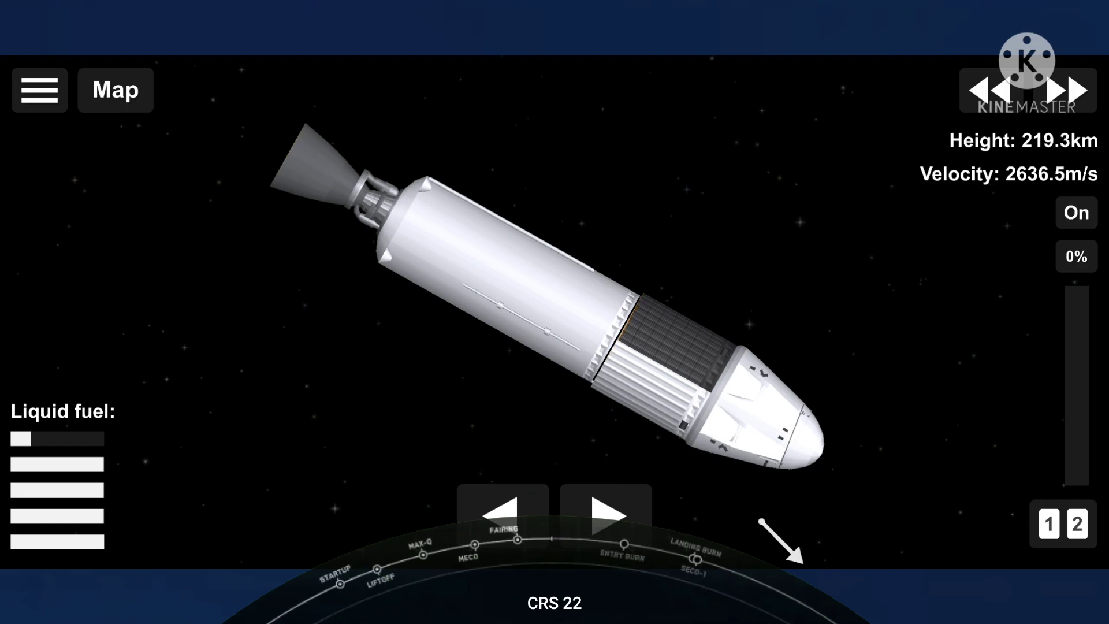
scroll(554, 260, "up", 3)
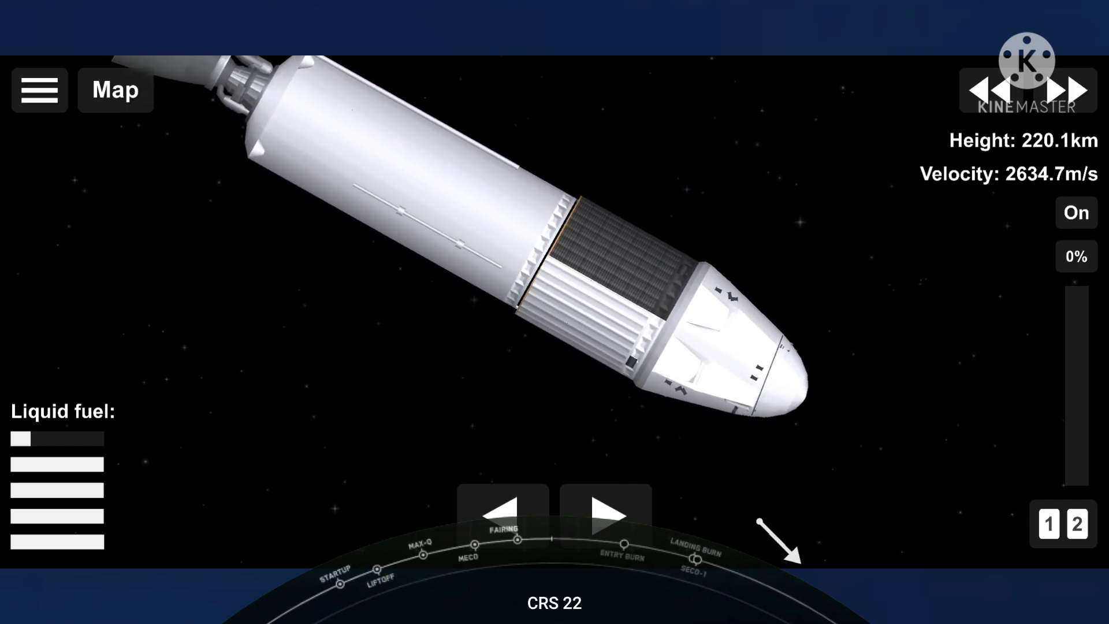
Switch on the RCS thrusters
key("r")
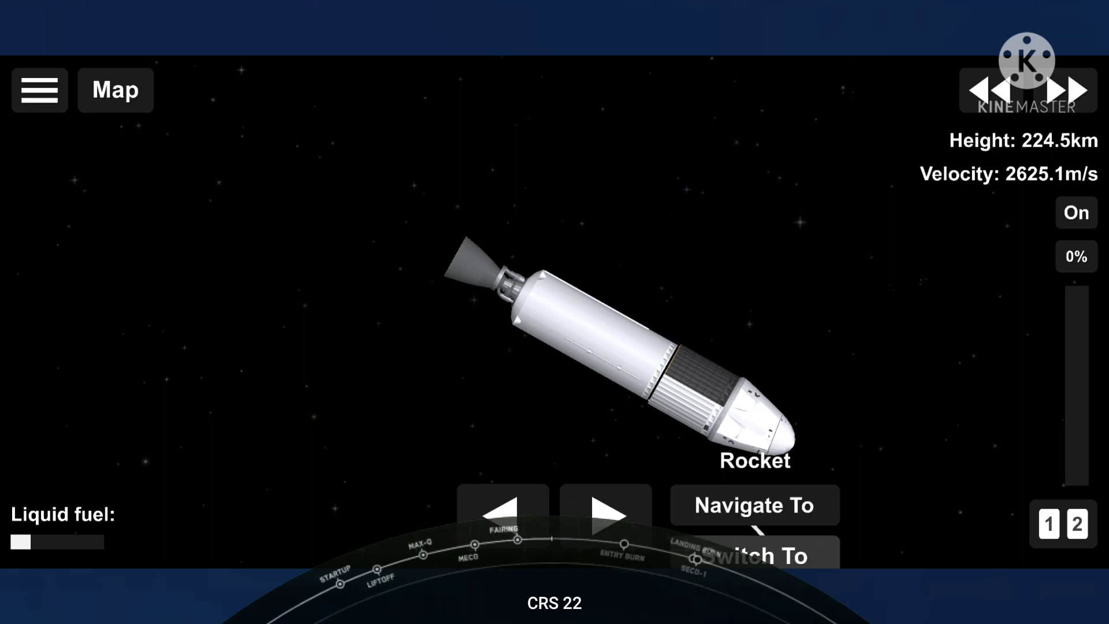
Take control of the Dragon capsule and turn its RCS off
left_click(754, 554)
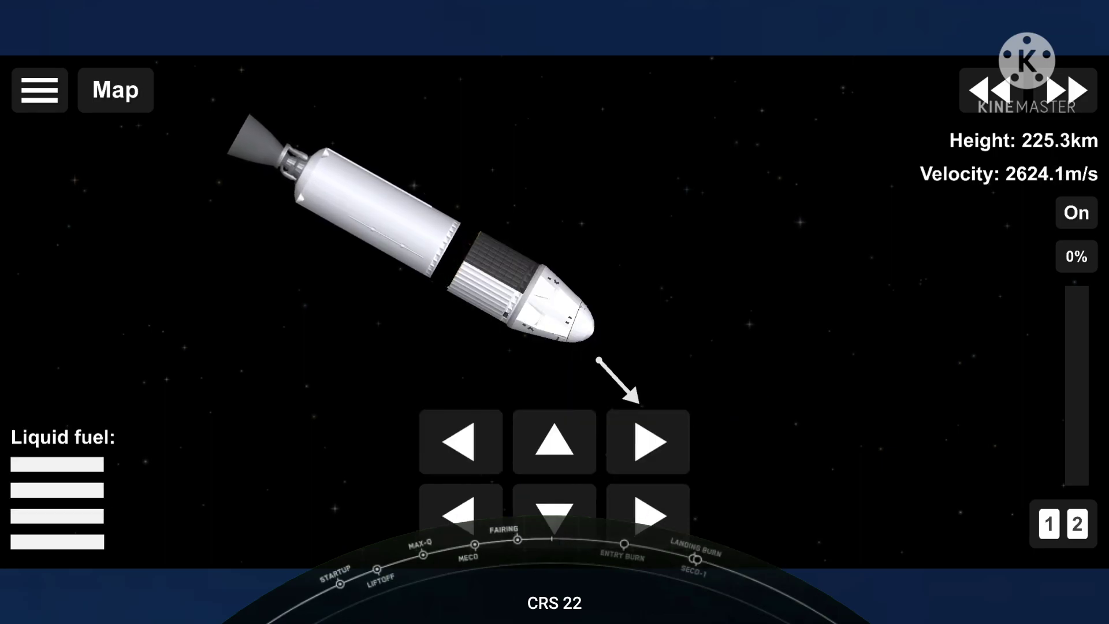
key("r")
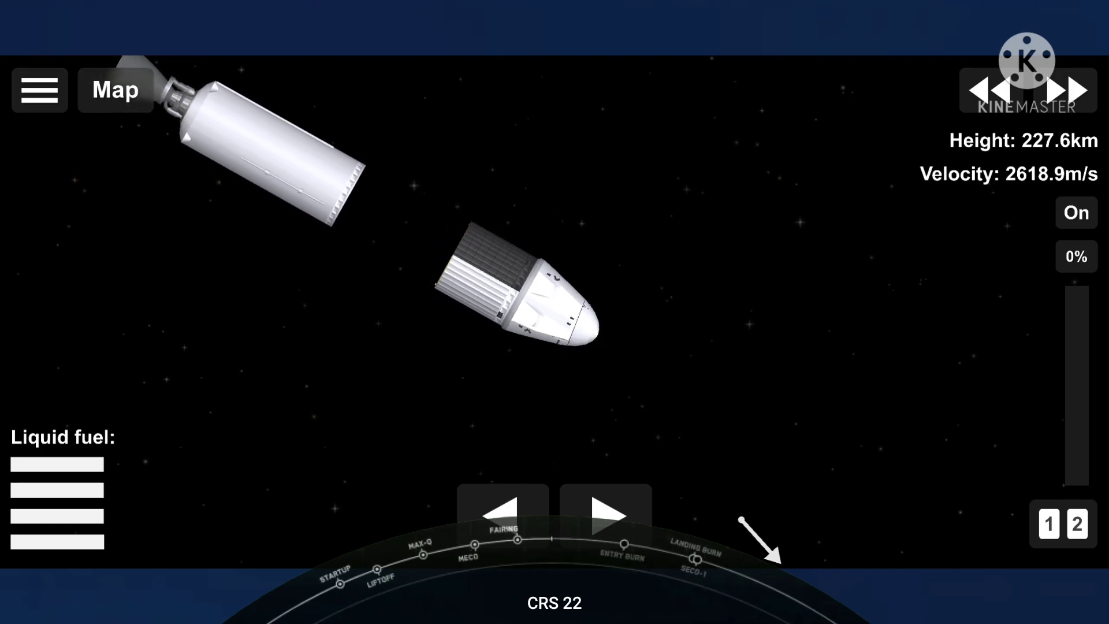
scroll(492, 265, "up", 3)
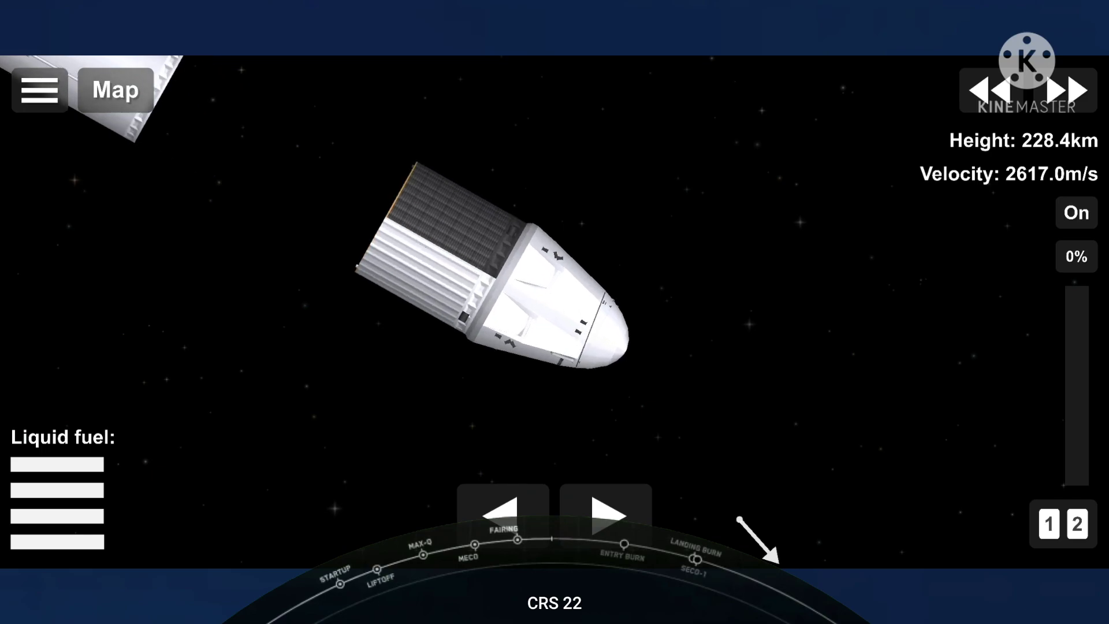